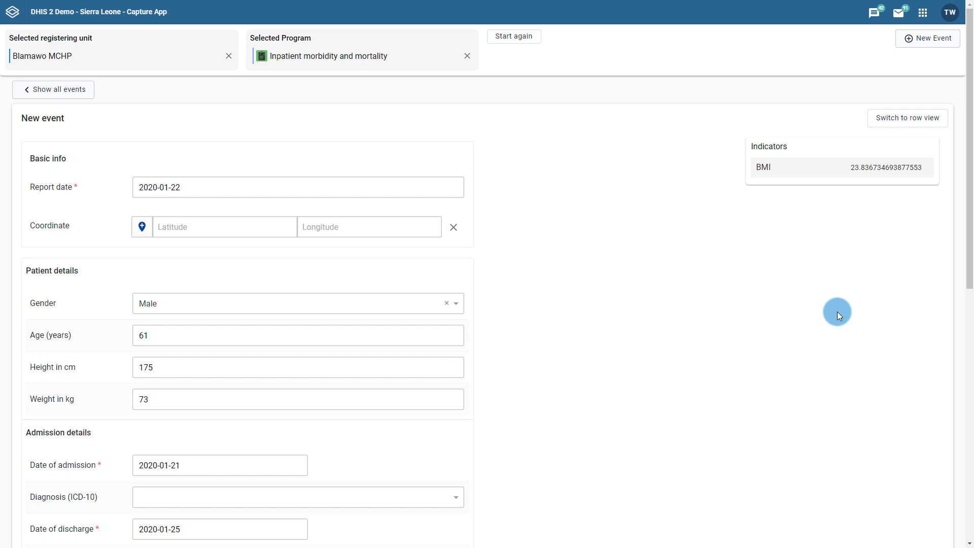
- Scroll the new inpatient event form down to the Assignee section
drag(963, 228, 955, 394)
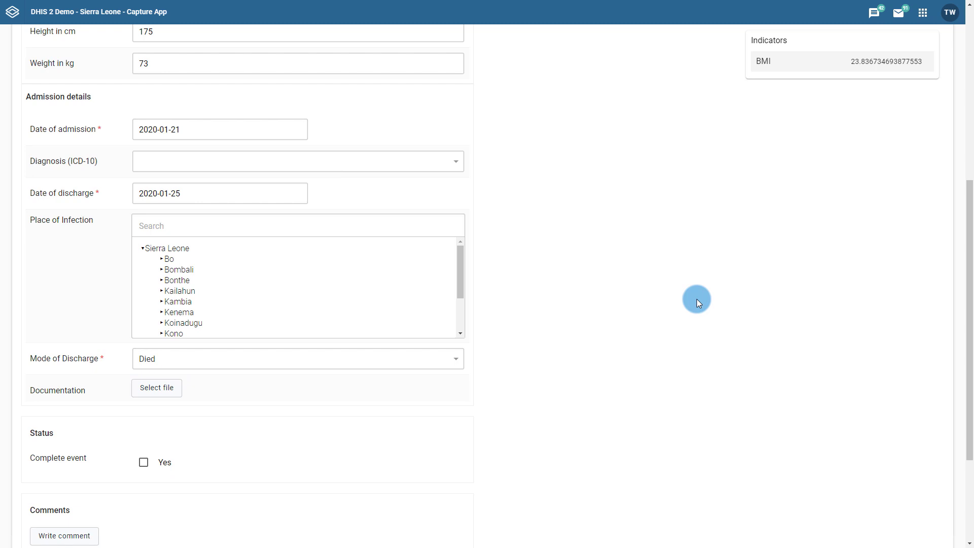
scroll(696, 299, down, 3)
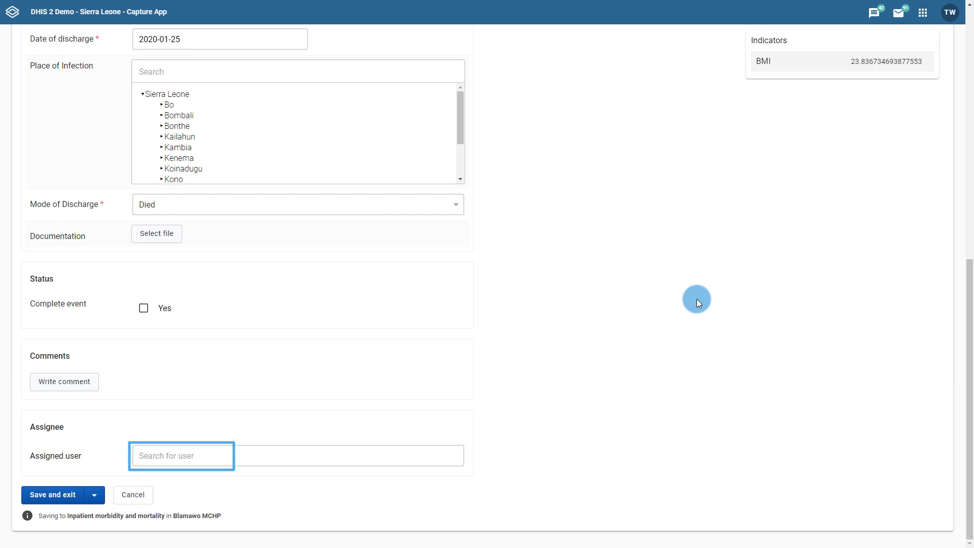
- Search by surname, set the district user as assignee, and save the inpatient event
click(243, 458)
text(kamara)
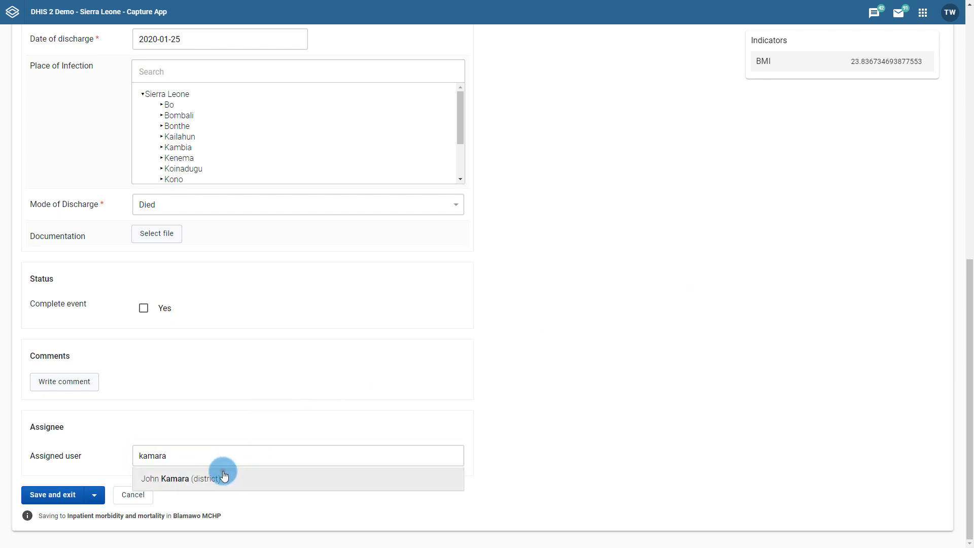
click(222, 473)
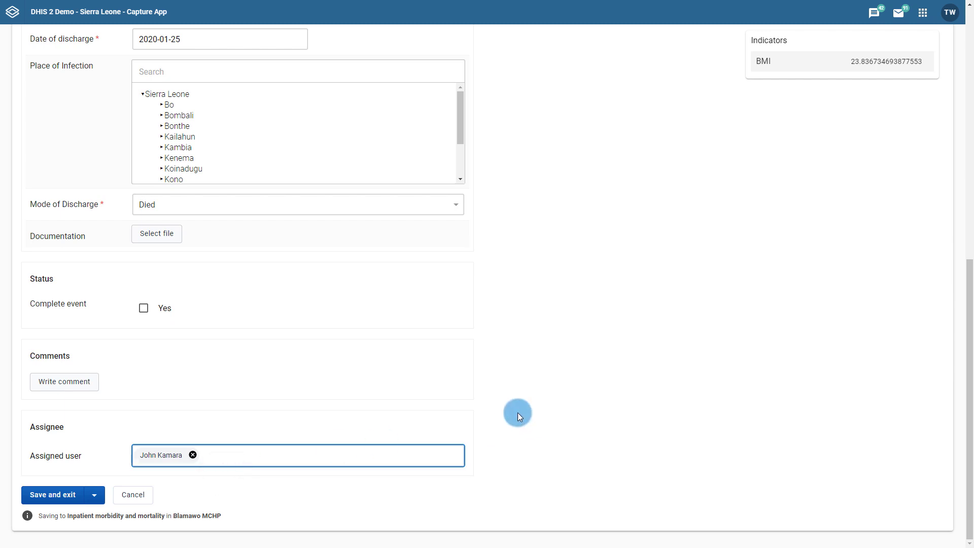
click(66, 494)
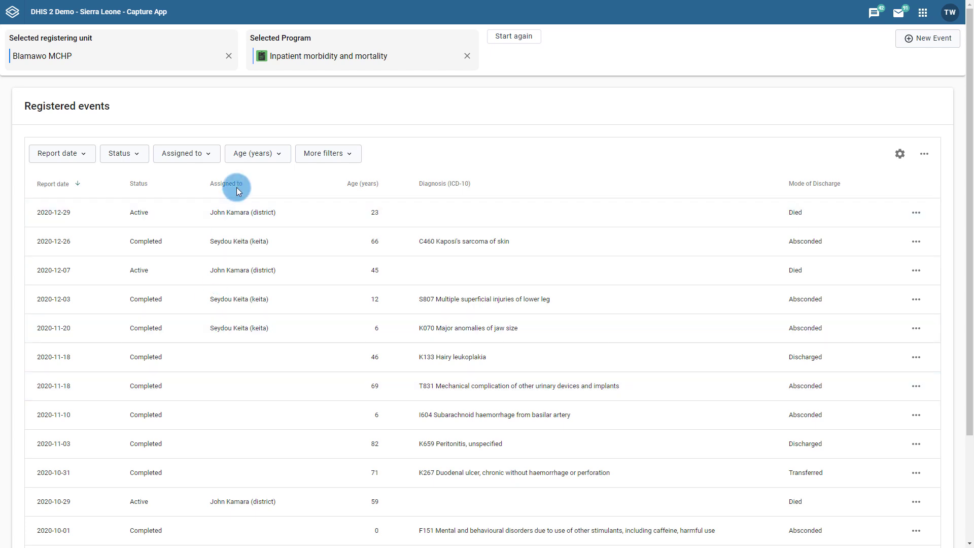
- Set the Assigned to filter to the district user, found by surname, and update the list
click(208, 158)
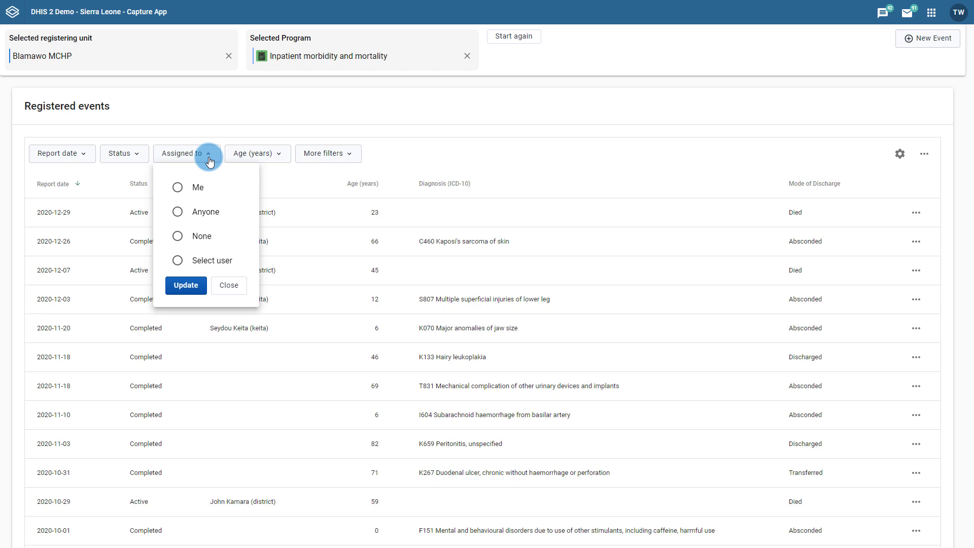
click(177, 260)
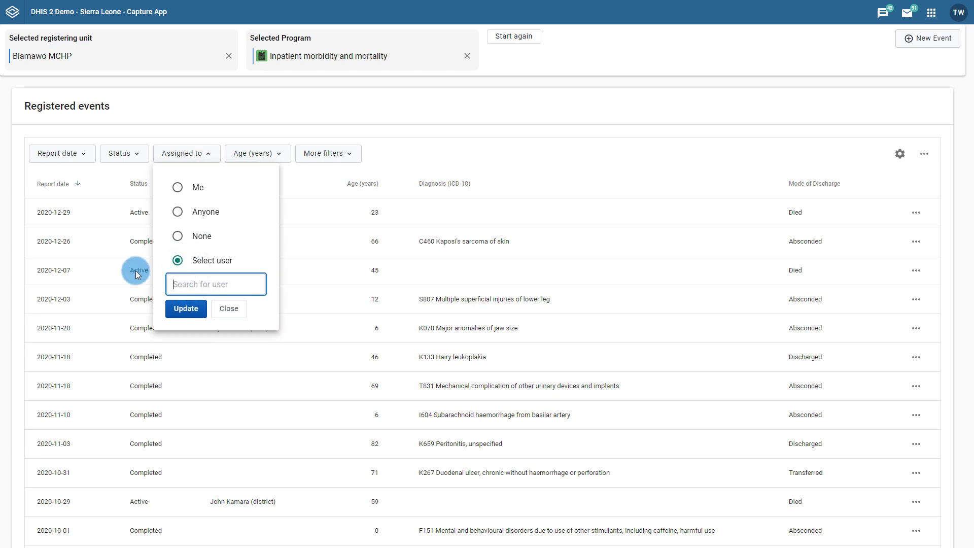
text(kamara)
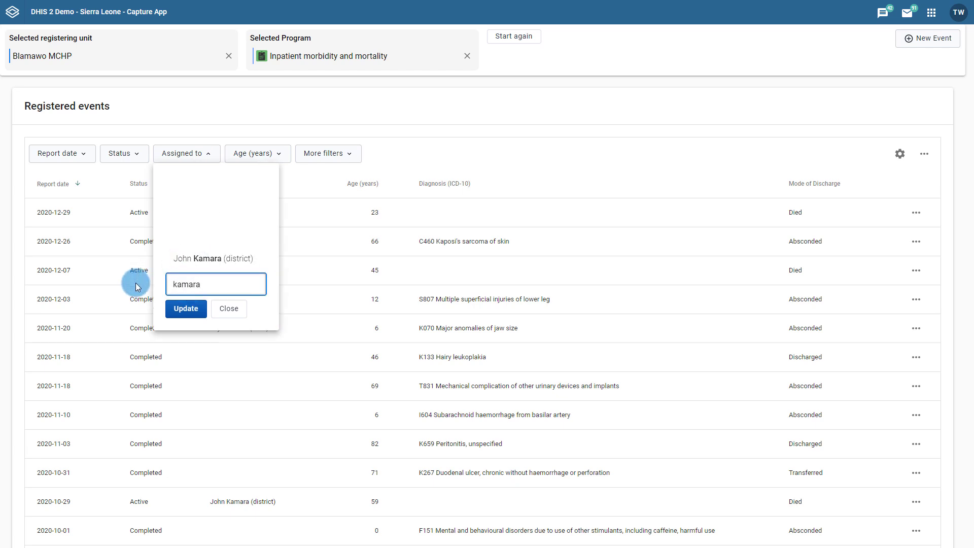
click(202, 259)
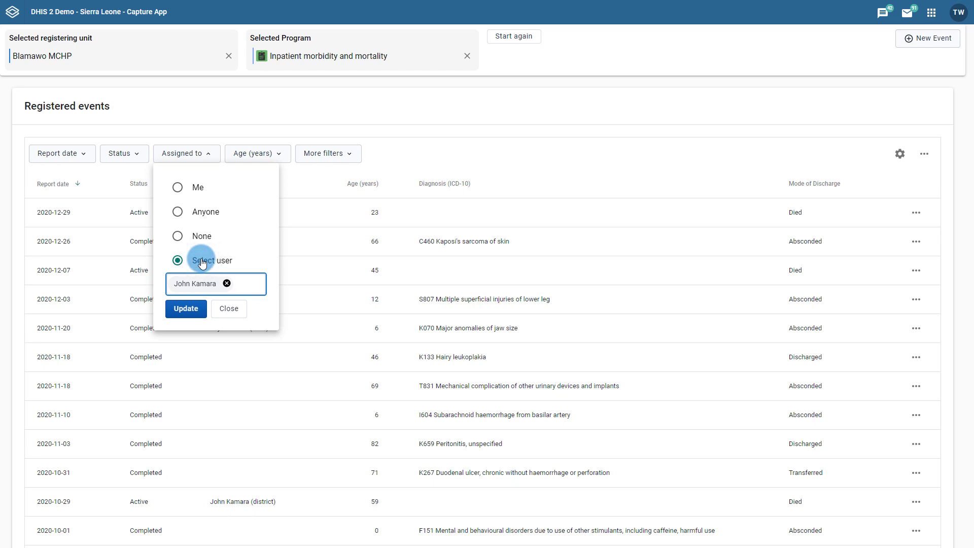
click(175, 315)
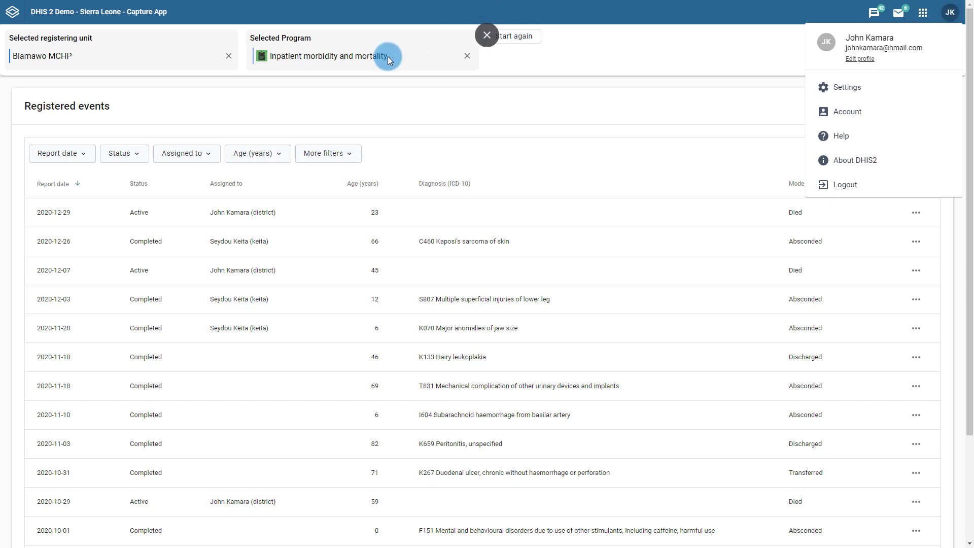
- Close the profile menu and filter the events list to Assigned to: Me
click(239, 118)
click(200, 152)
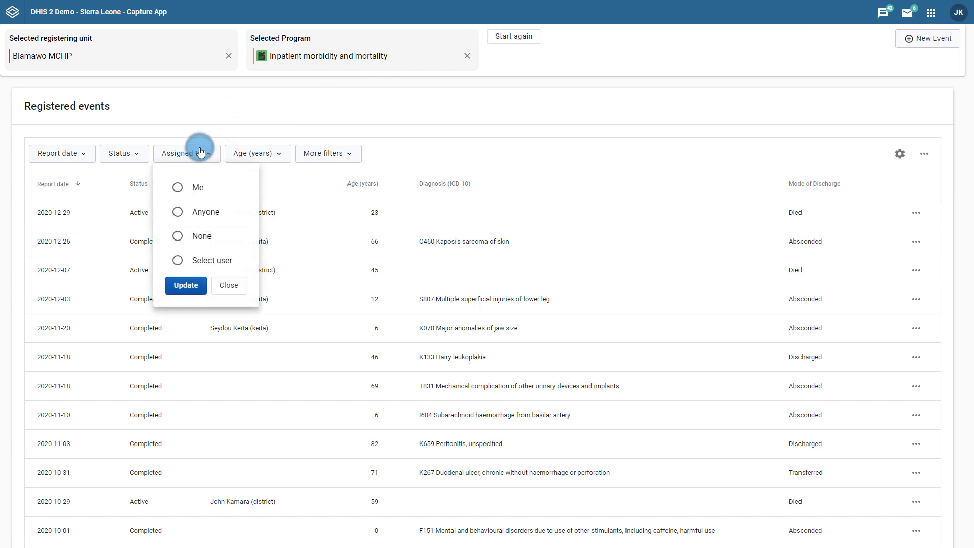
click(178, 187)
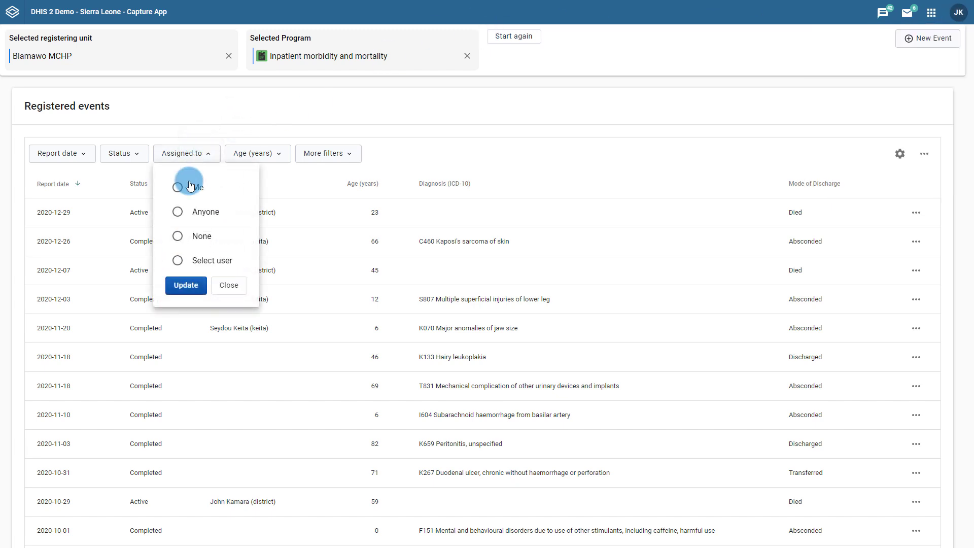
click(187, 287)
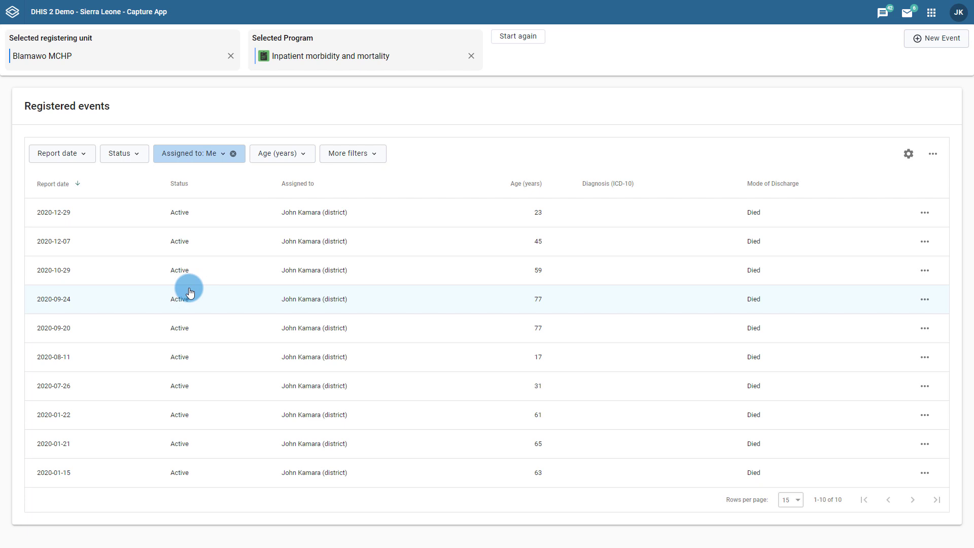
- Limit the list to Active status and open the 2020-12-29 event's details
click(125, 154)
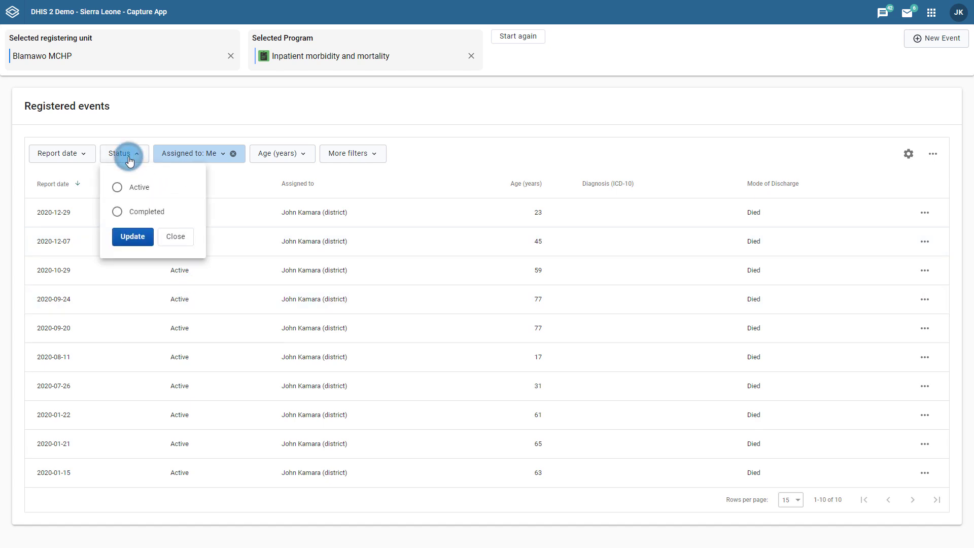
click(128, 187)
click(132, 236)
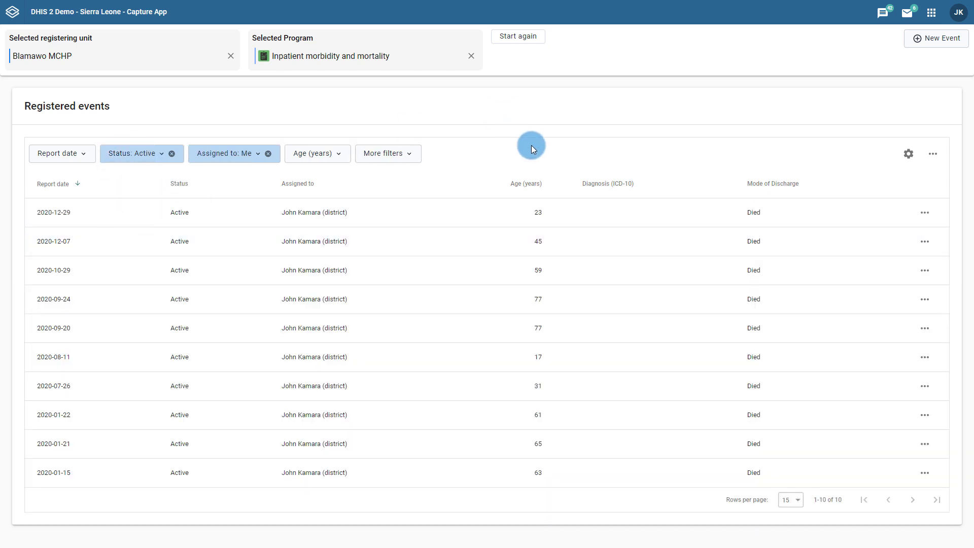
click(411, 217)
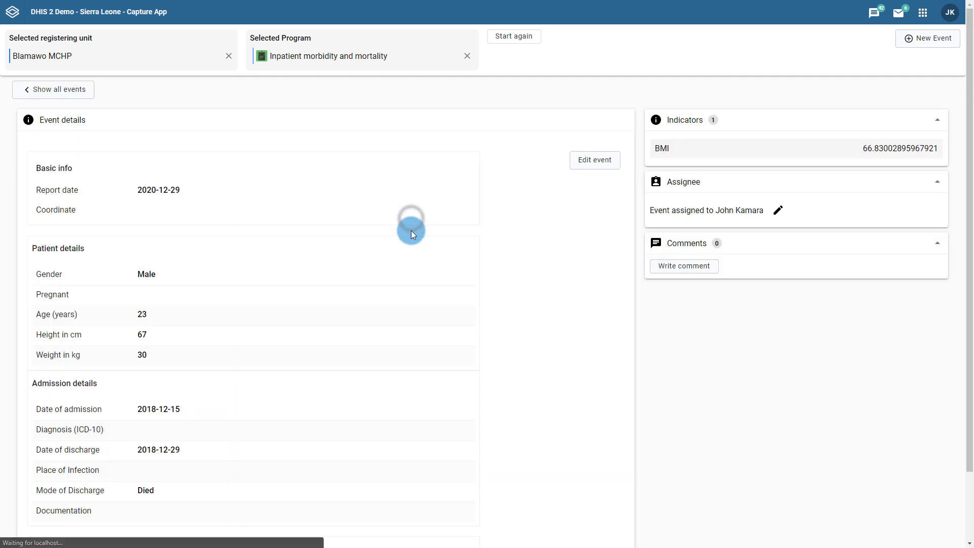
- Edit the 2020-12-29 event and set its diagnosis to A009 Cholera, unspecified
click(612, 173)
scroll(504, 356, down, 3)
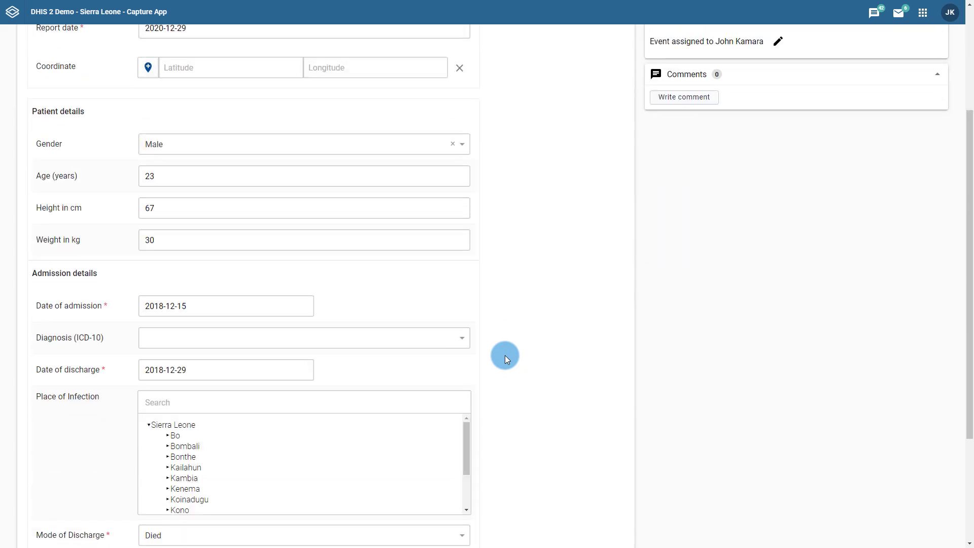
click(464, 338)
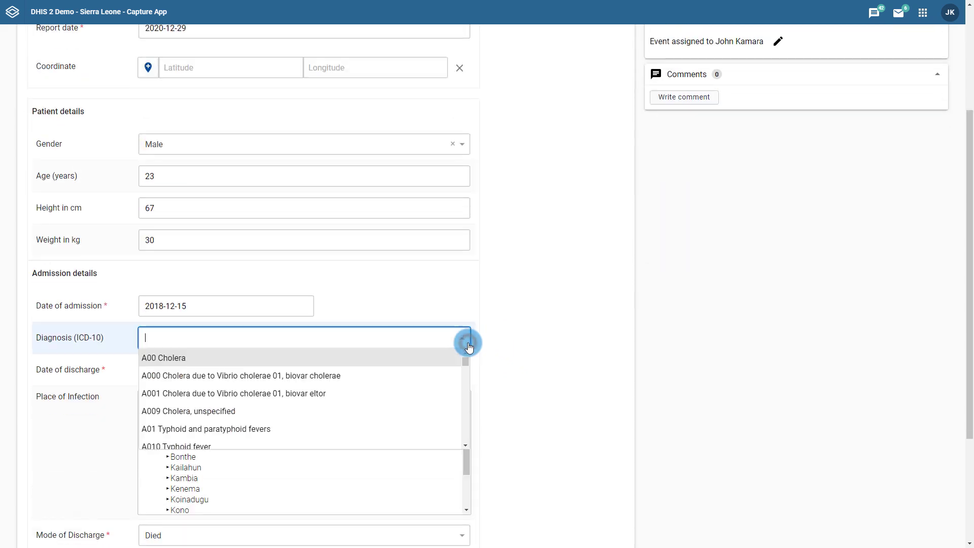
click(339, 416)
click(479, 348)
- Mark the event complete, save it, and clear the Status filter on the events list
scroll(536, 339, down, 3)
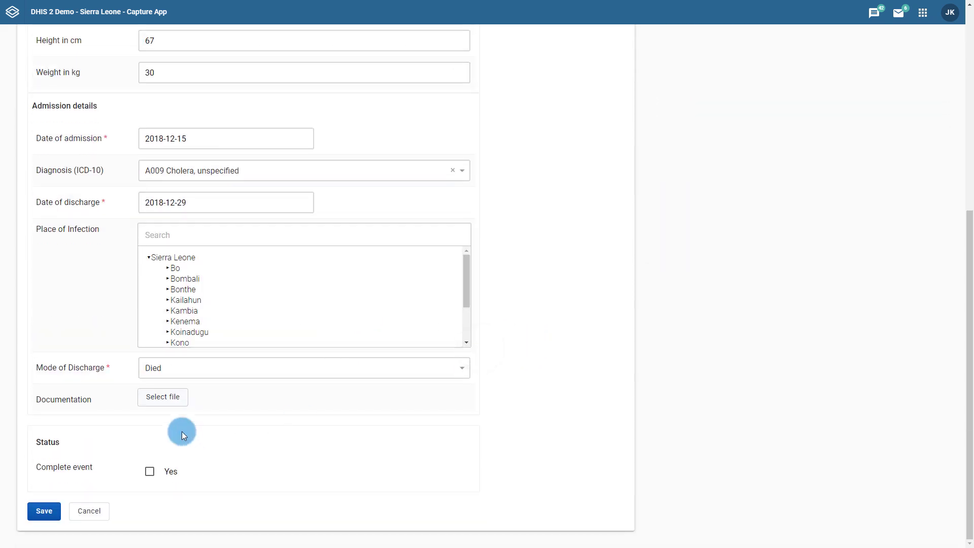
click(164, 472)
click(41, 512)
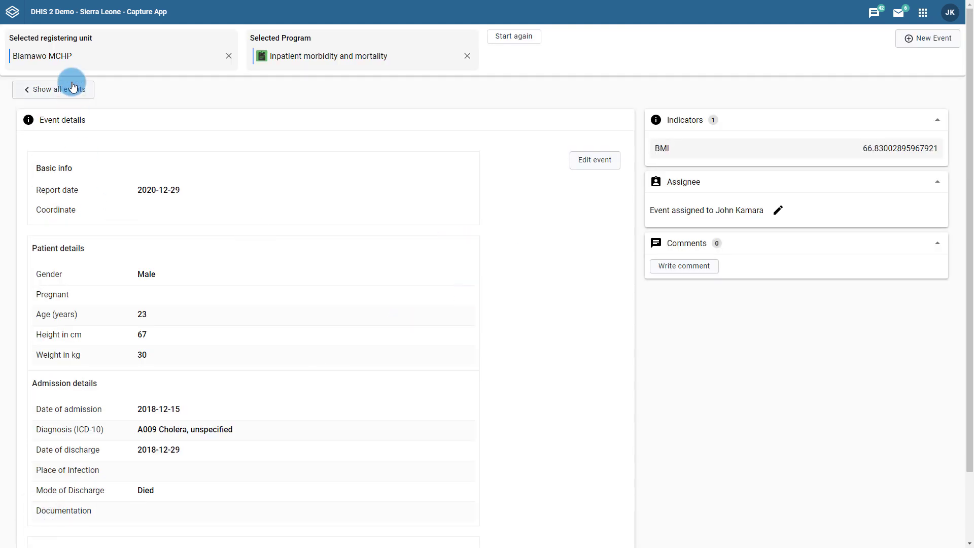
click(73, 88)
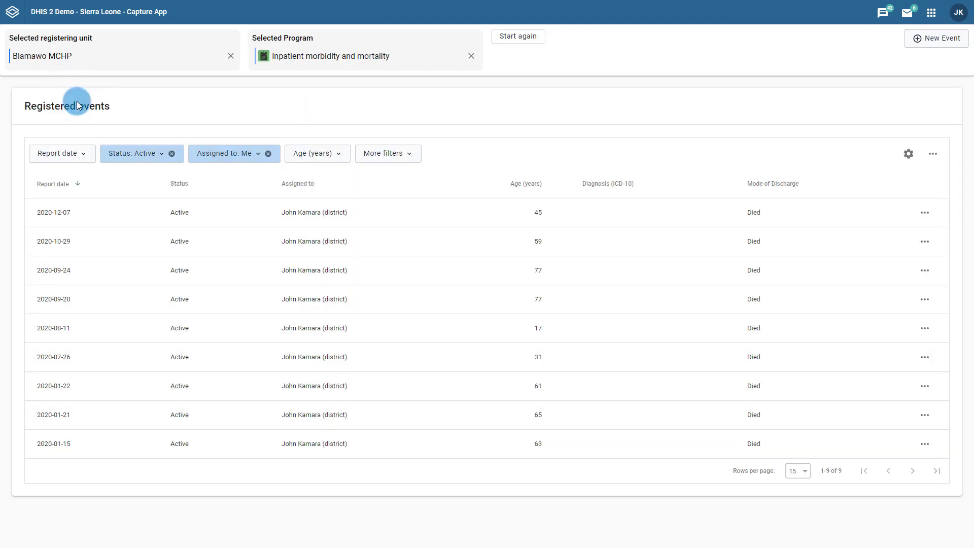
click(171, 153)
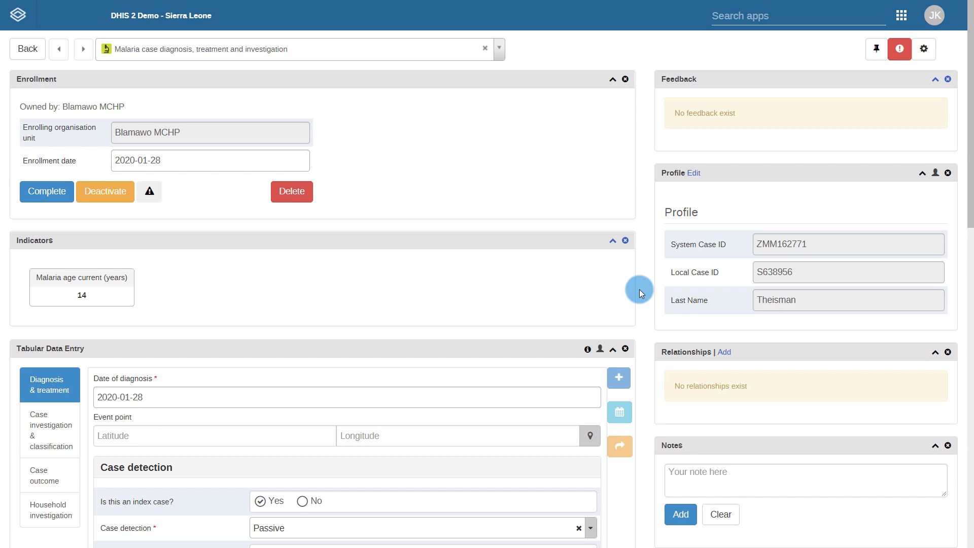
- Complete the malaria case's diagnosis event and confirm
scroll(639, 294, down, 3)
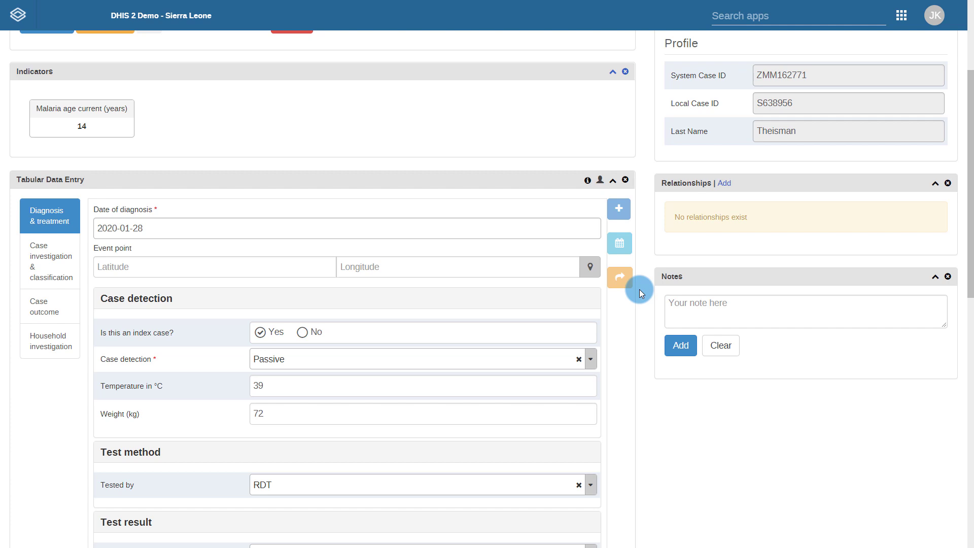
scroll(640, 290, down, 12)
scroll(126, 436, up, 3)
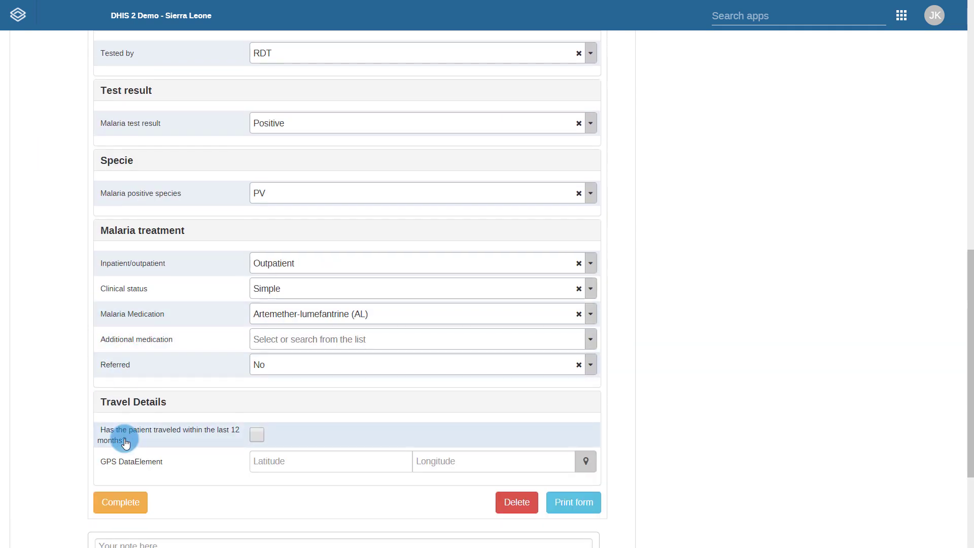
click(121, 502)
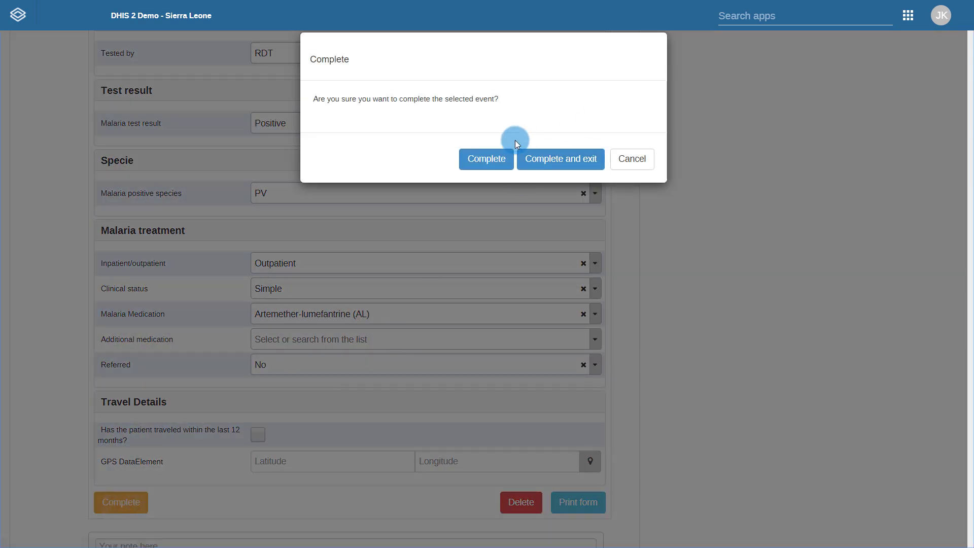
click(494, 157)
- Add a Case investigation & classification event dated 2020-01-28 and save it
scroll(447, 259, up, 10)
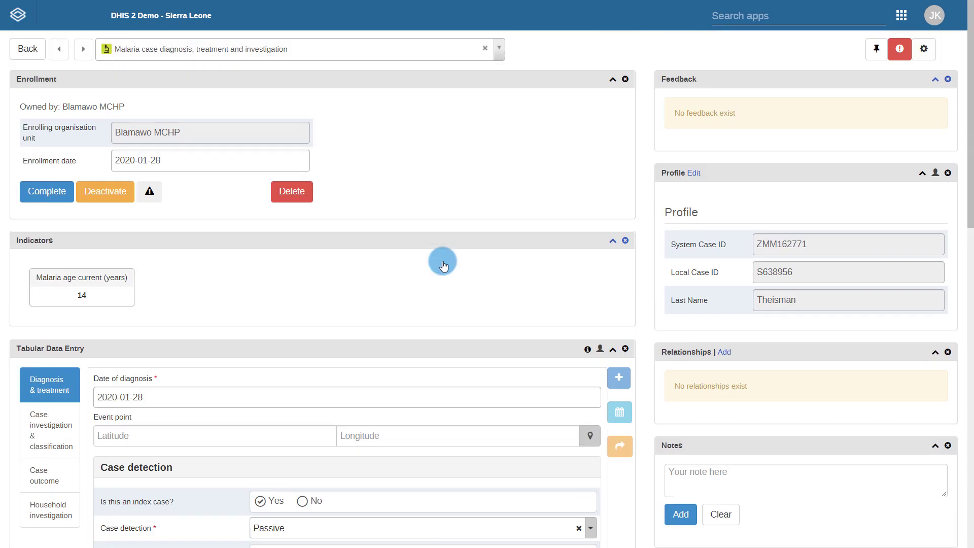
click(50, 438)
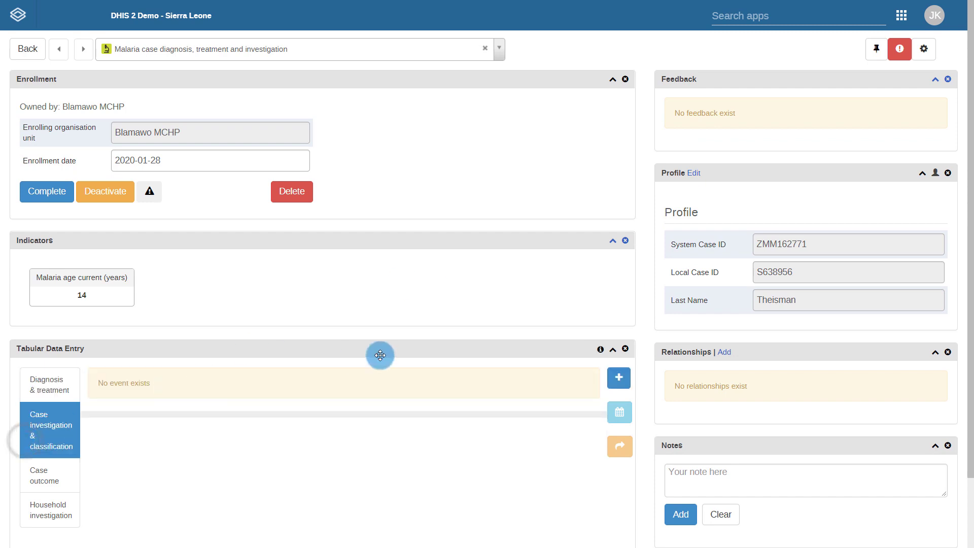
click(618, 376)
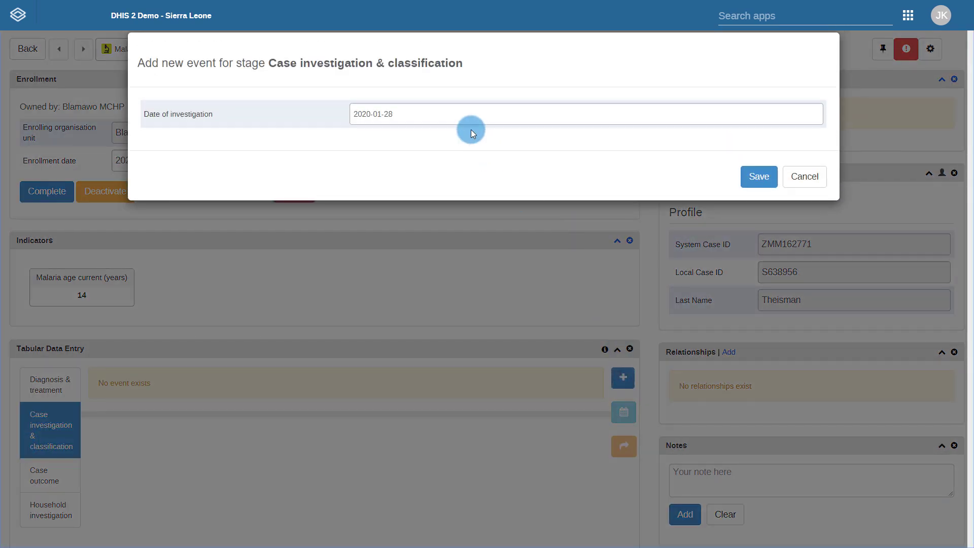
click(468, 112)
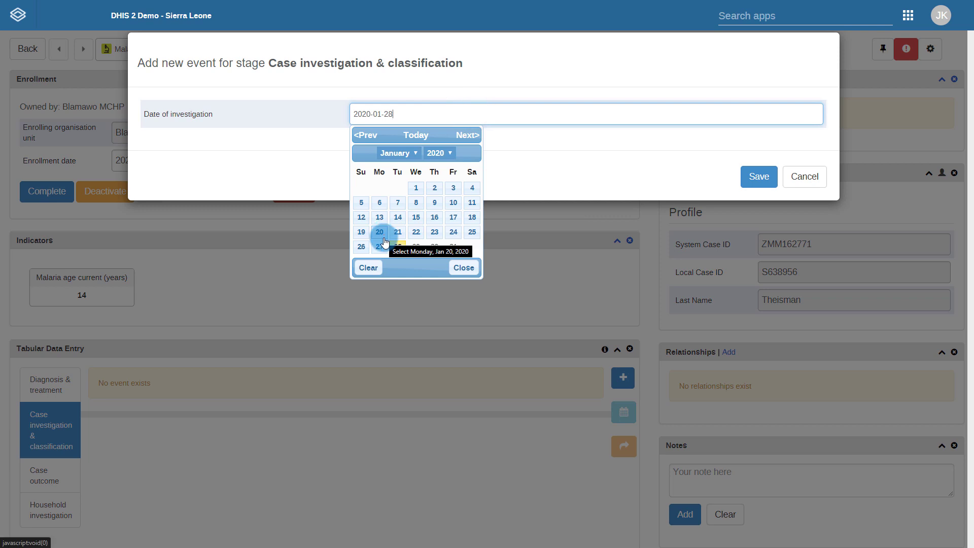
click(759, 175)
- Search the Assigned user list by surname and assign the investigation event to the district user
scroll(938, 213, down, 4)
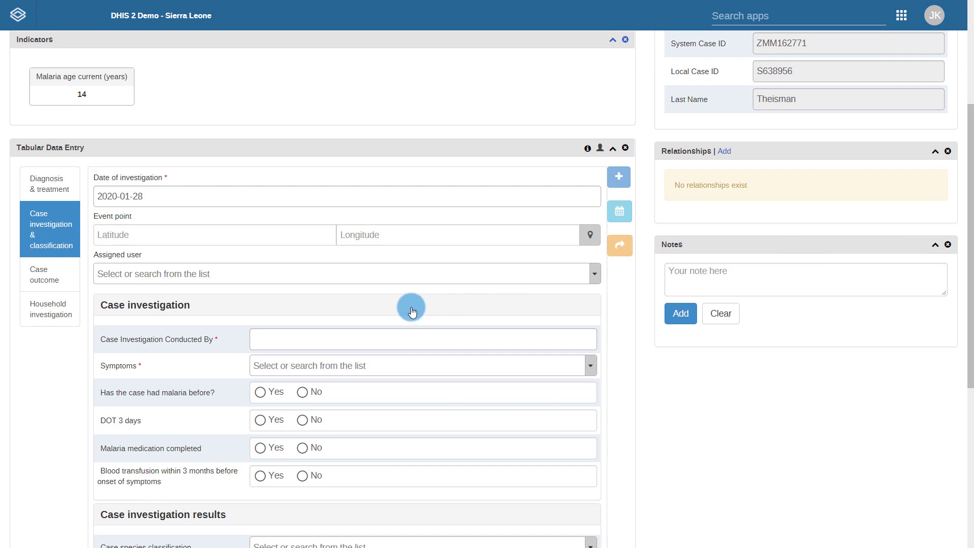
click(403, 283)
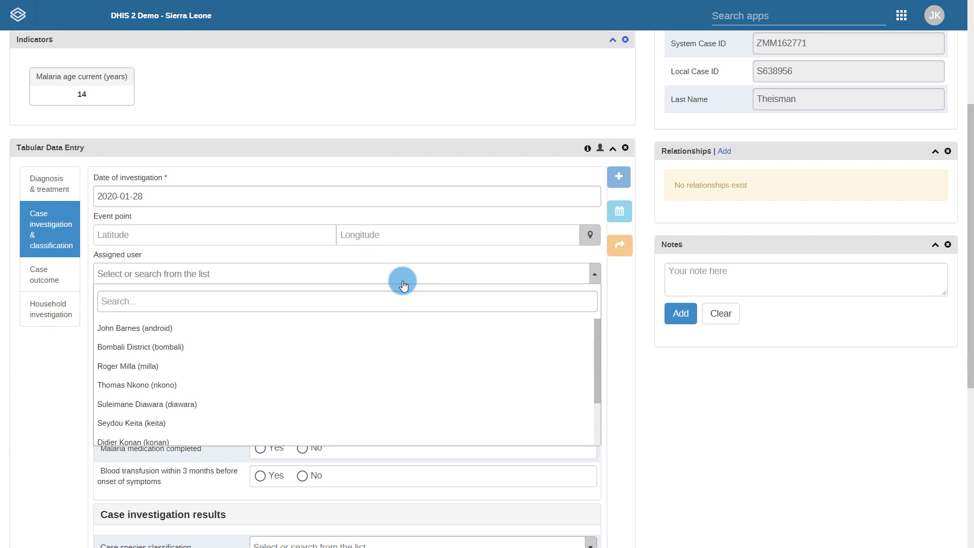
click(375, 302)
text(kamara)
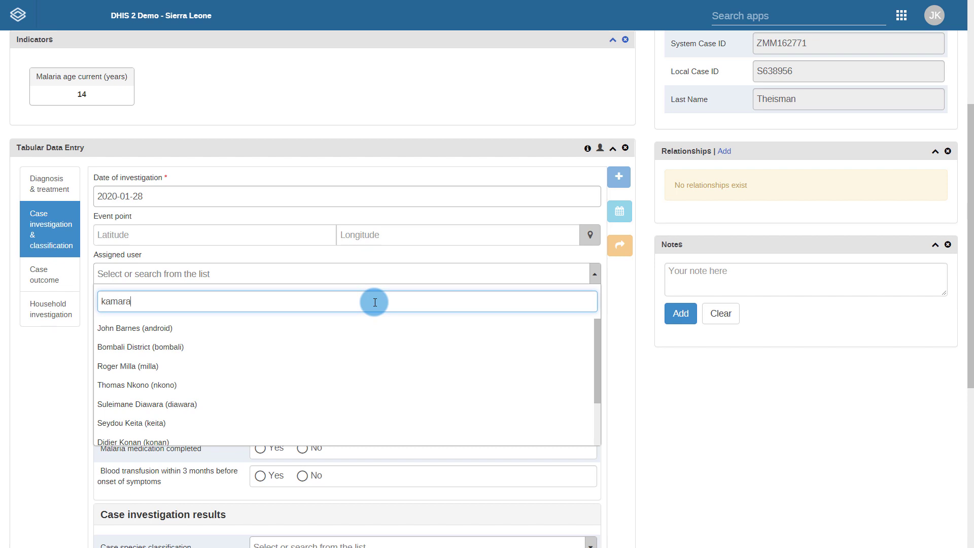
click(236, 333)
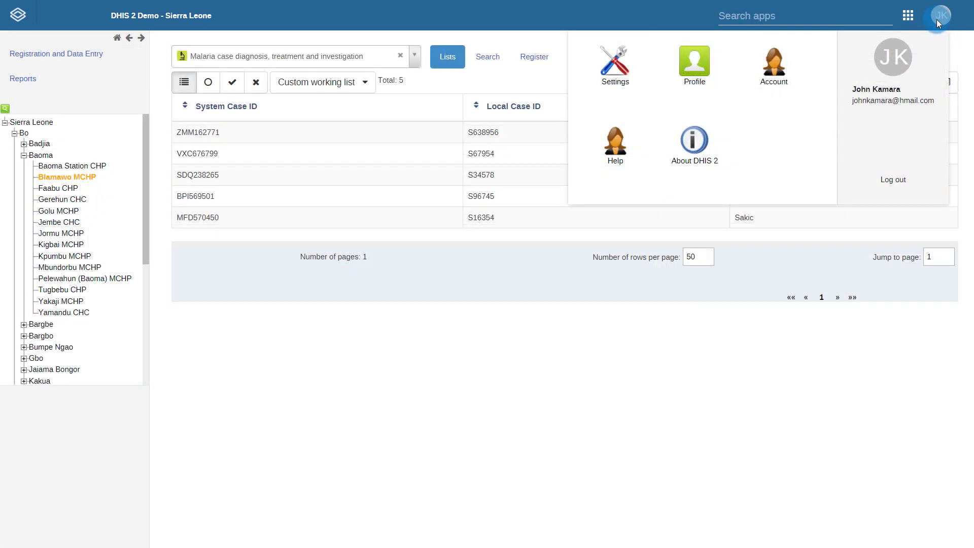
- Close the profile menu and apply a User assignment filter in Custom working list, leaving 2 cases
click(565, 243)
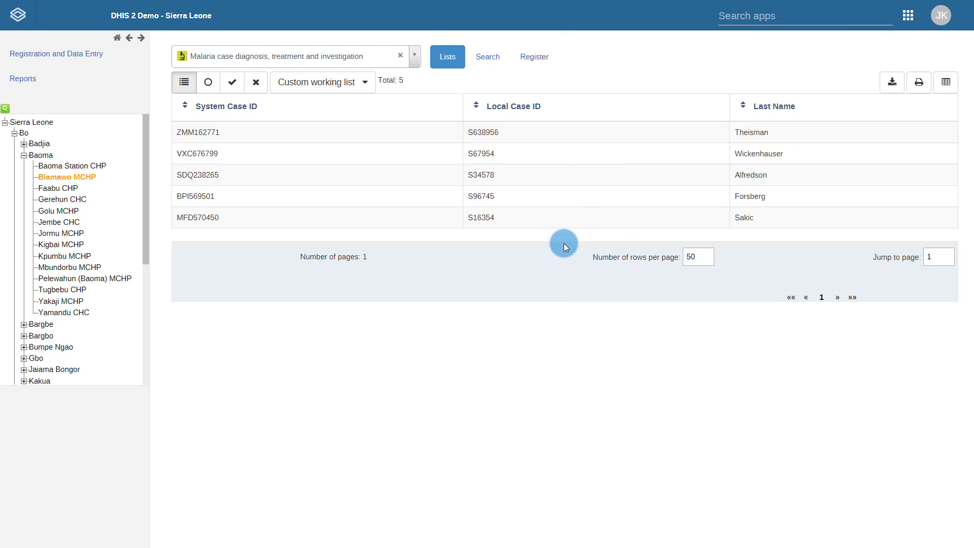
click(356, 84)
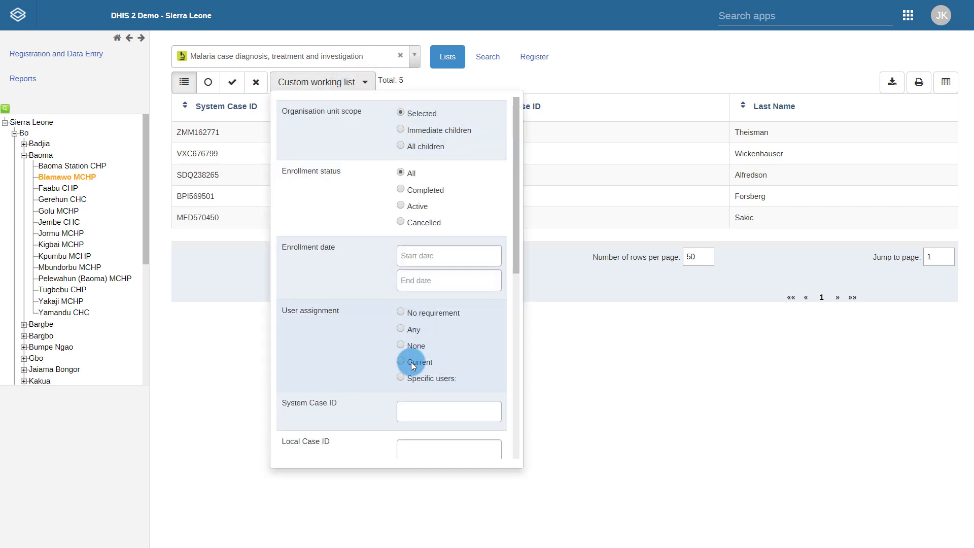
scroll(412, 366, down, 8)
click(315, 440)
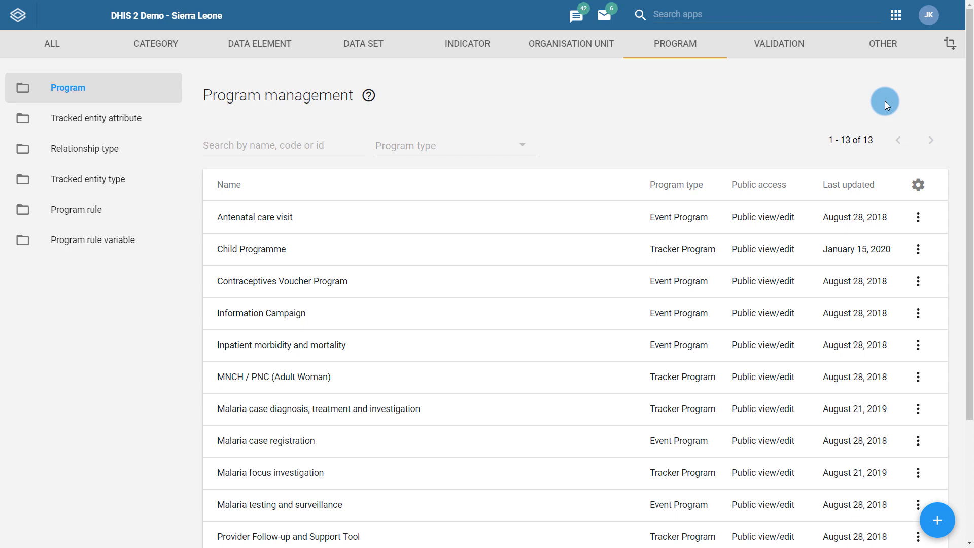
- Tick 'Allow user assignment of events' on Inpatient morbidity and mortality and save the program
click(495, 345)
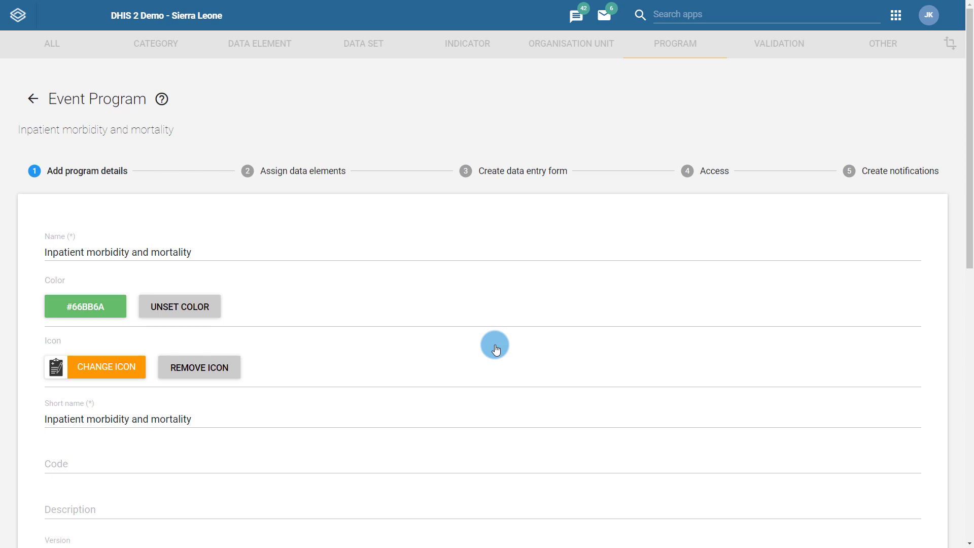
scroll(495, 345, down, 7)
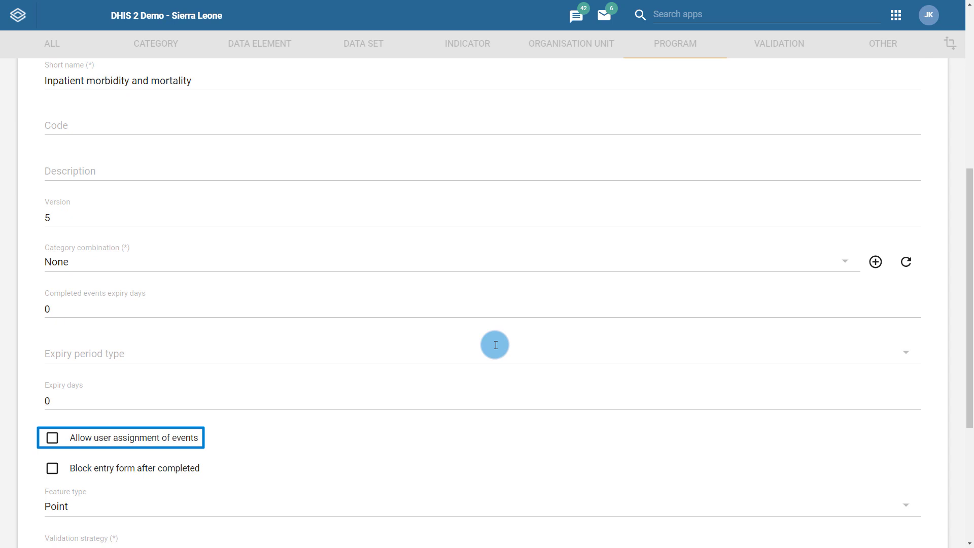
click(153, 439)
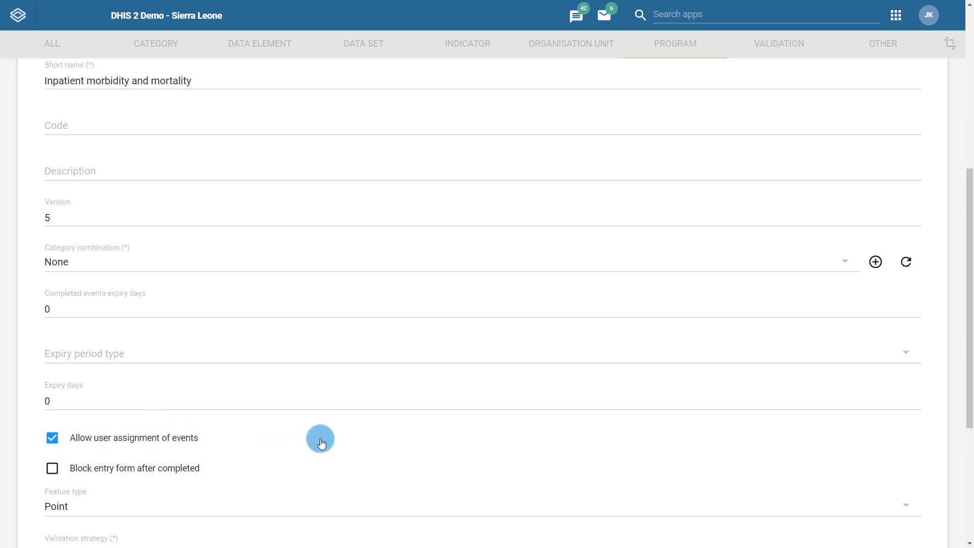
scroll(320, 443, down, 4)
click(444, 492)
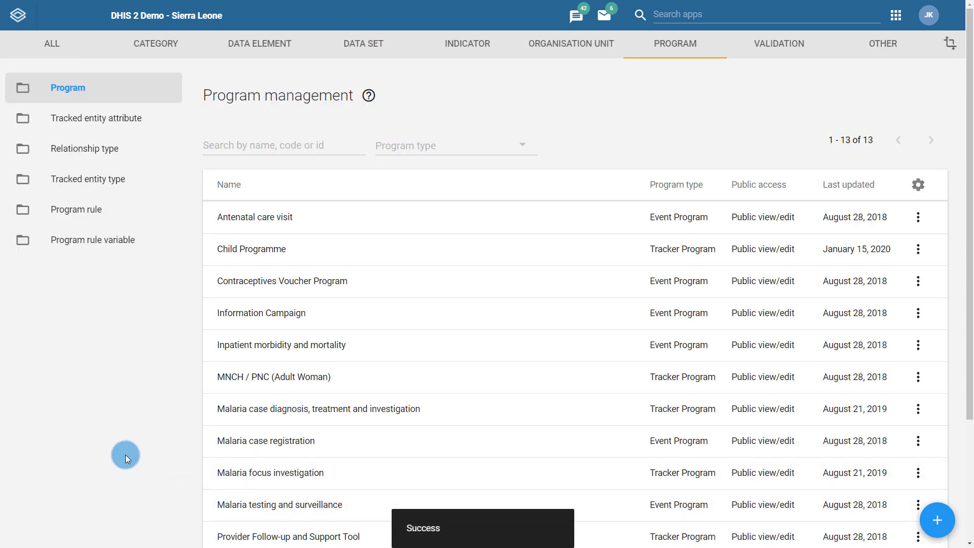
- In the malaria program, tick 'Allow user assignment of events' on Case investigation & classification and update the stage
click(306, 409)
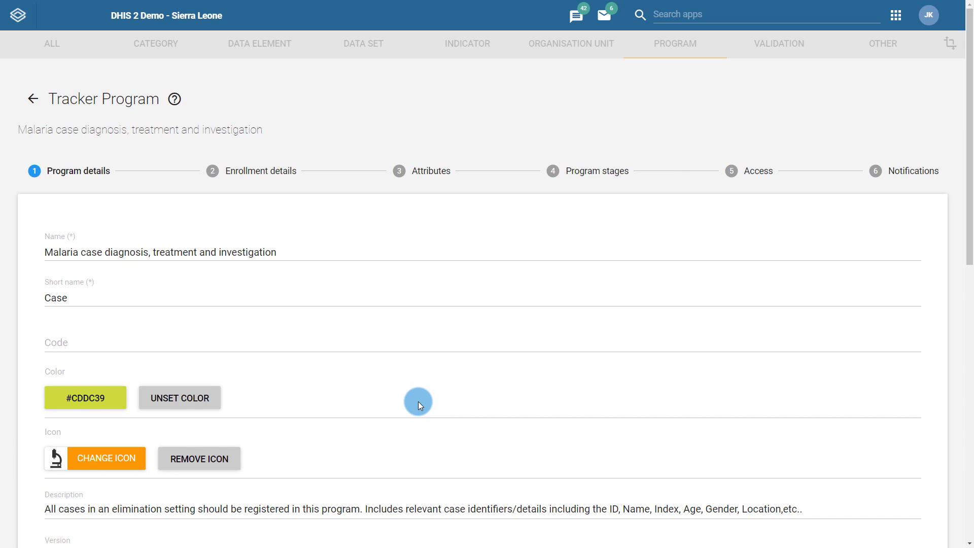
click(606, 159)
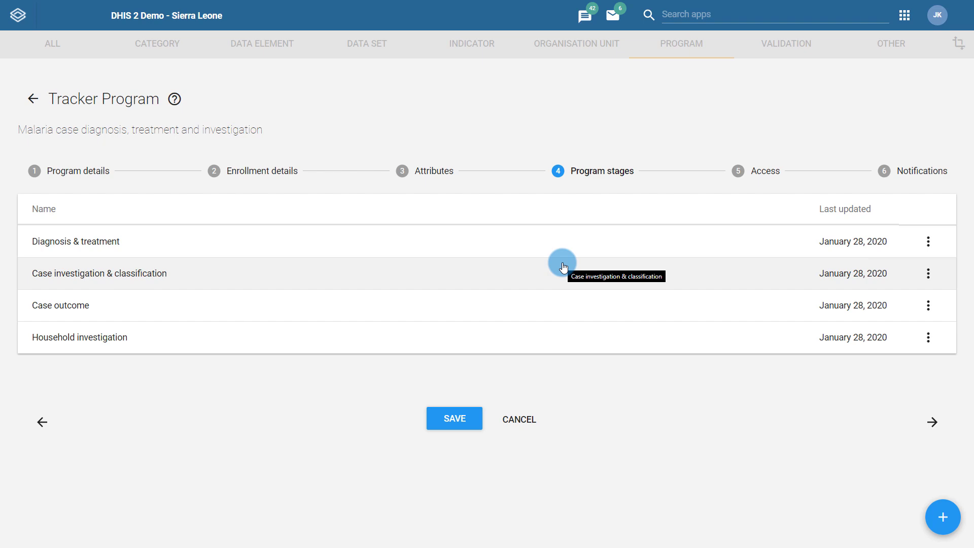
click(563, 267)
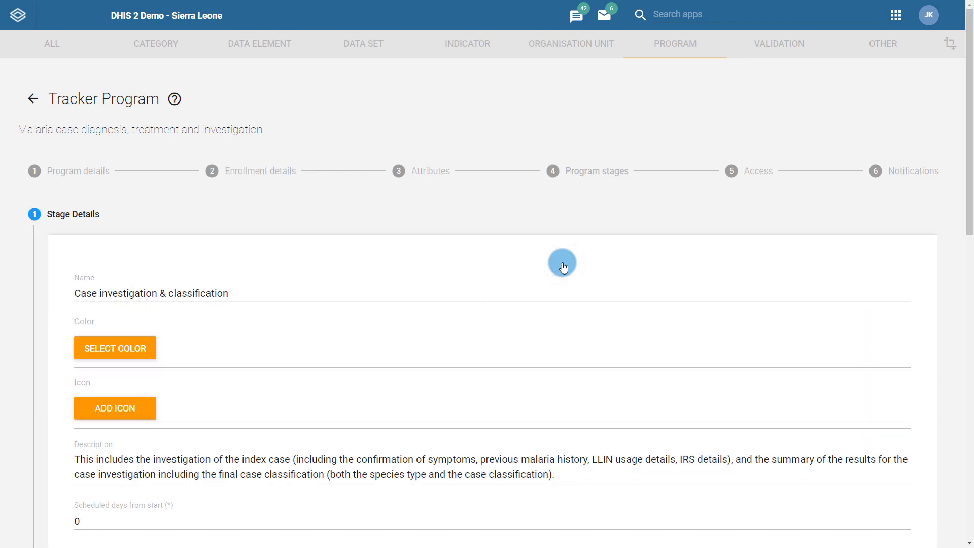
scroll(563, 263, down, 7)
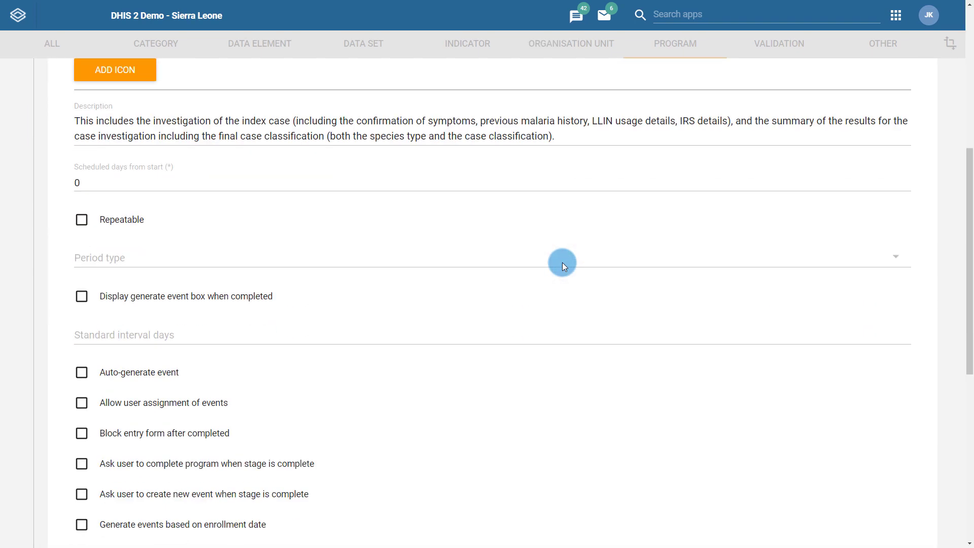
click(203, 405)
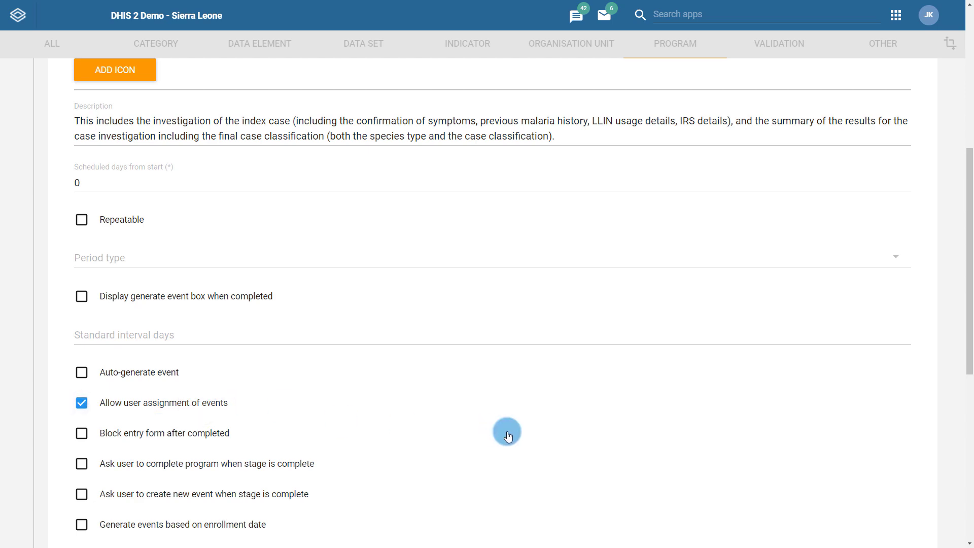
scroll(507, 435, down, 8)
click(80, 494)
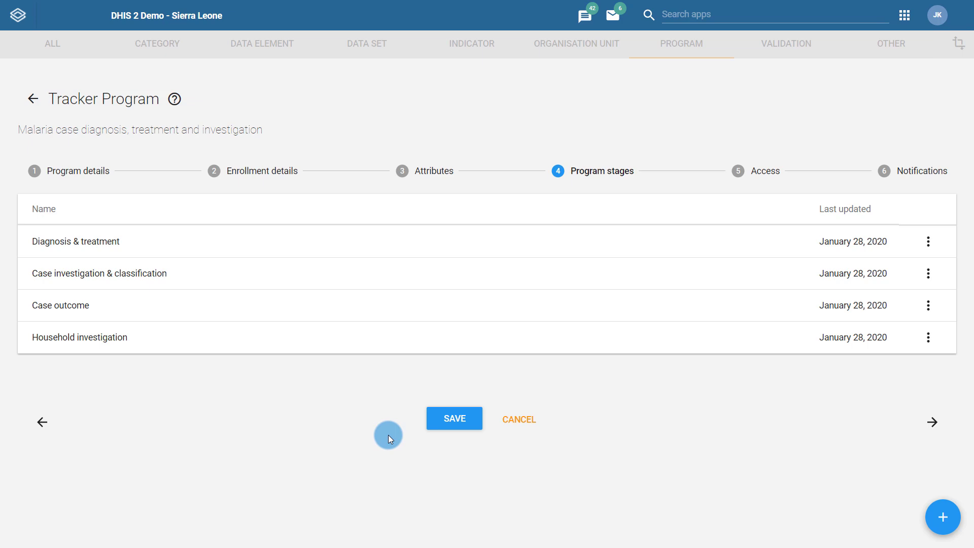
- Save the Malaria case diagnosis, treatment and investigation tracker program, returning to the program list
click(444, 417)
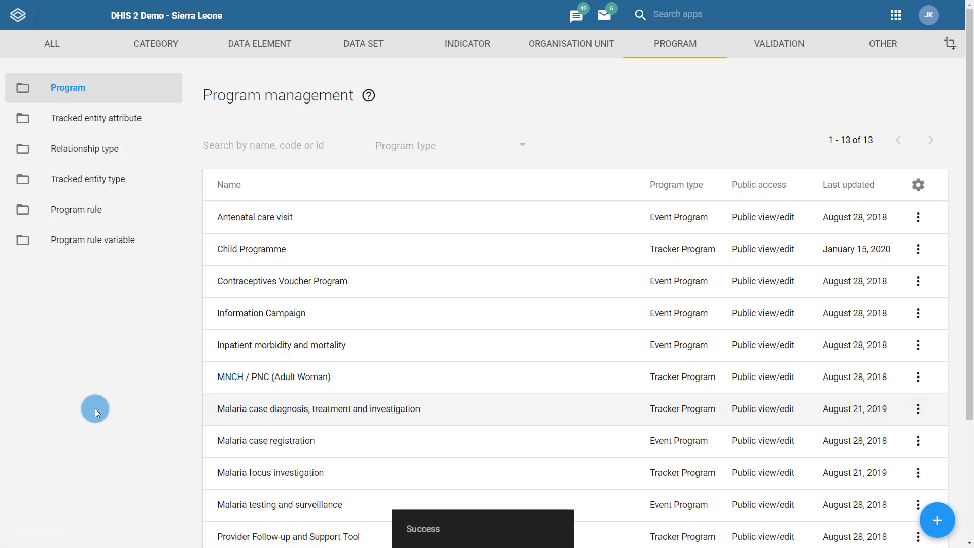